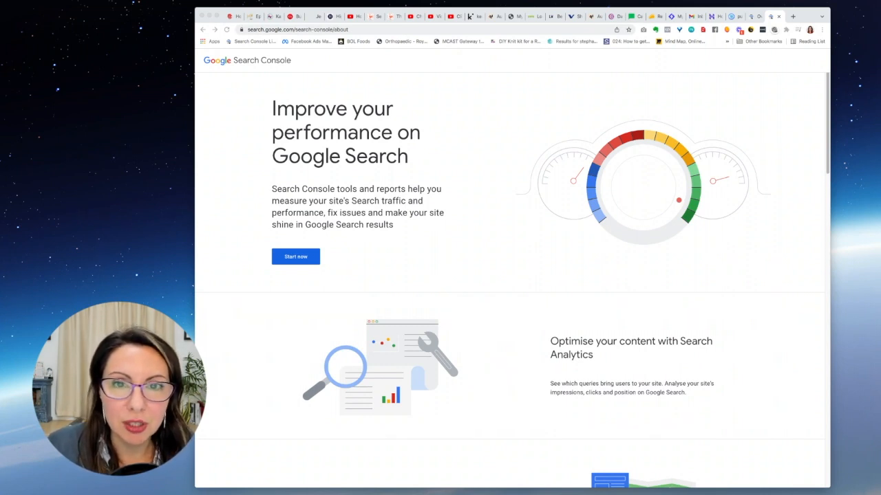
click(496, 135)
click(279, 63)
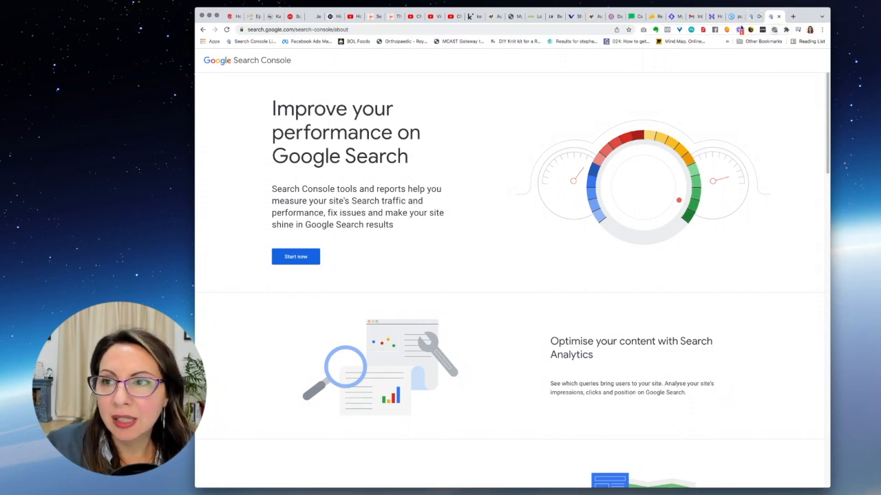
click(751, 20)
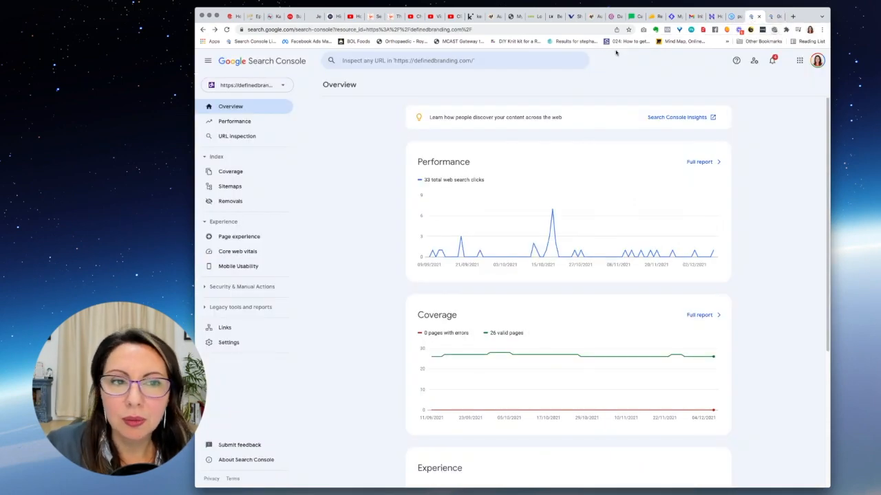
click(202, 30)
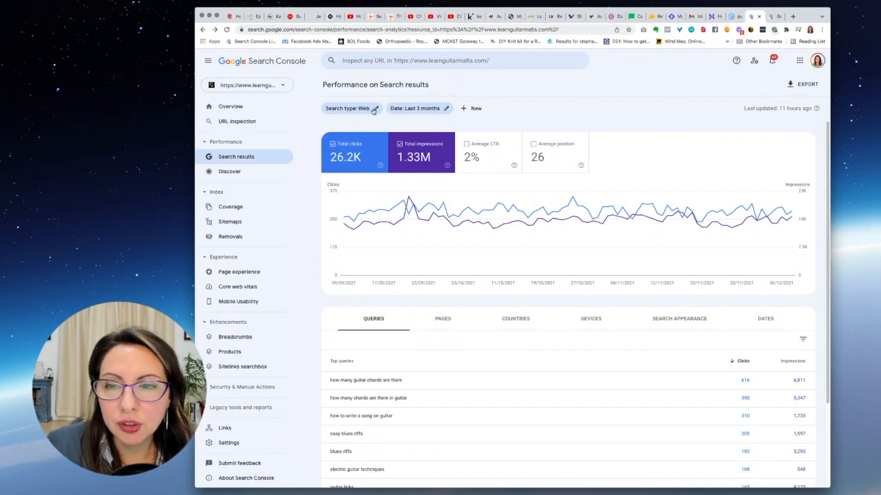
scroll(351, 133, down, 1)
scroll(352, 133, down, 2)
click(282, 85)
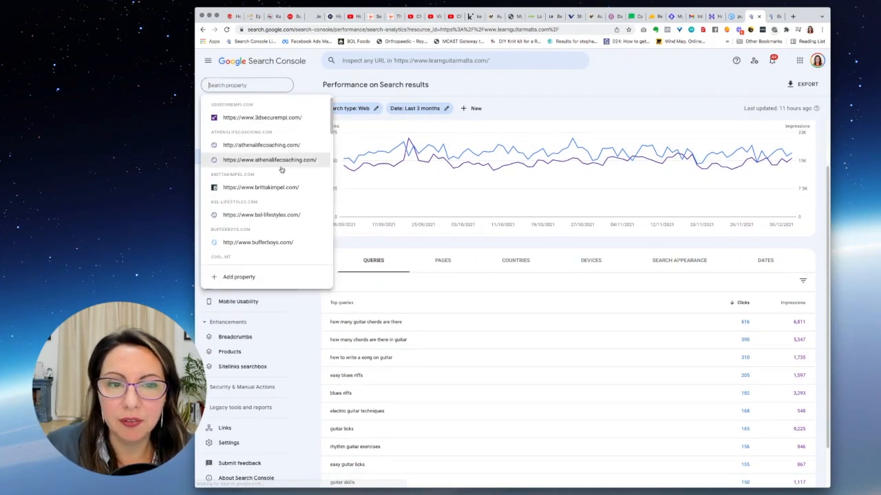
click(342, 79)
scroll(373, 138, up, 3)
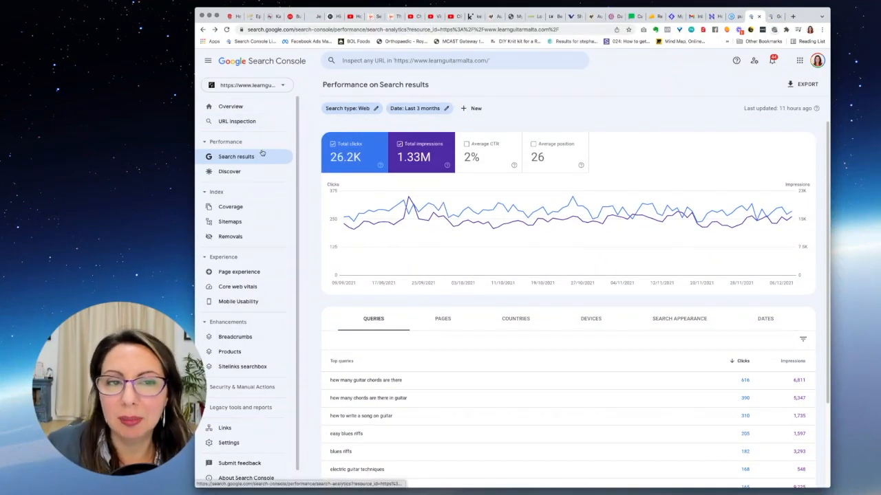
click(282, 87)
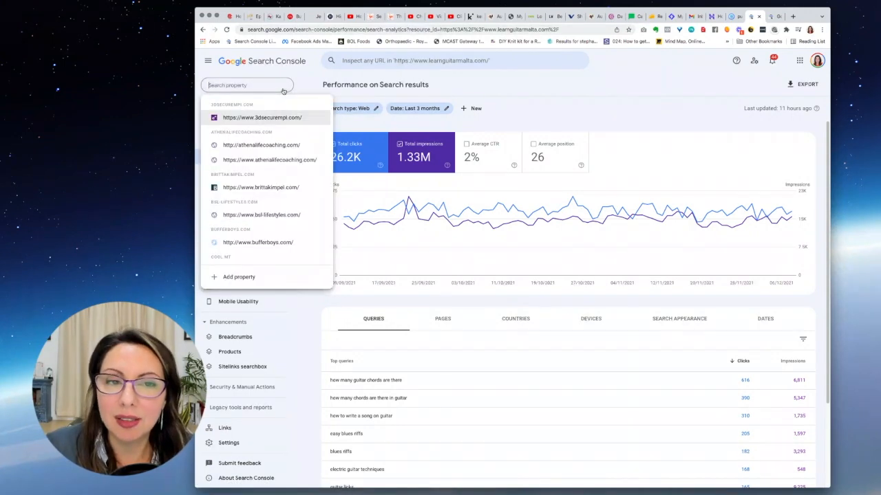
click(240, 278)
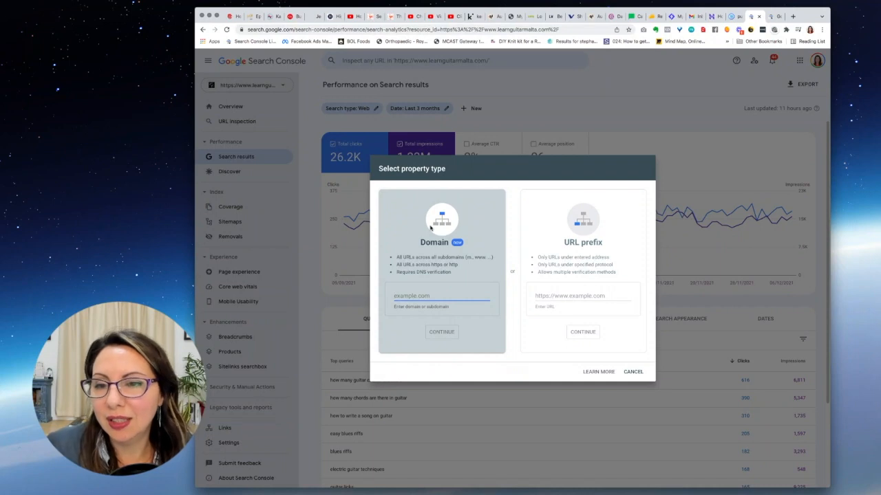
click(563, 296)
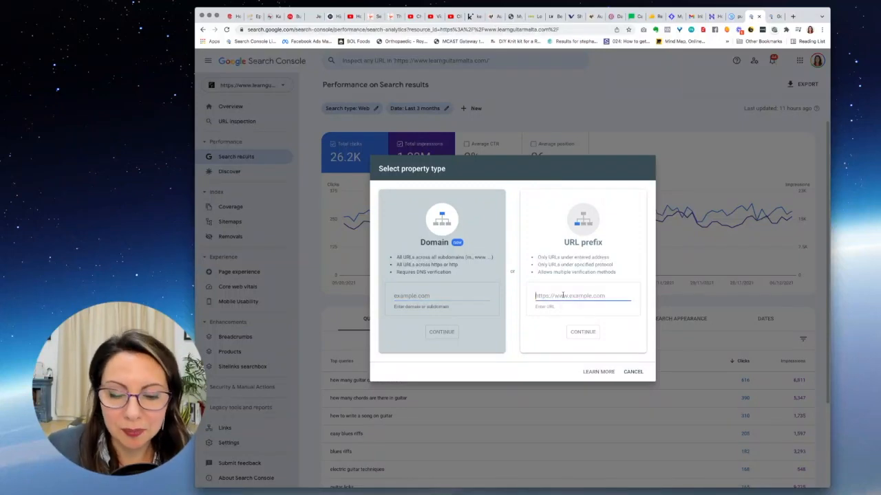
text(htt)
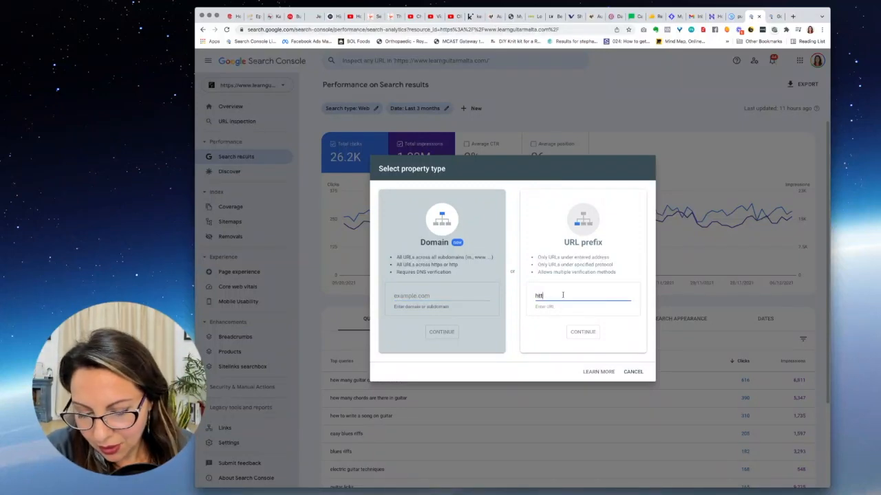
text(p://)
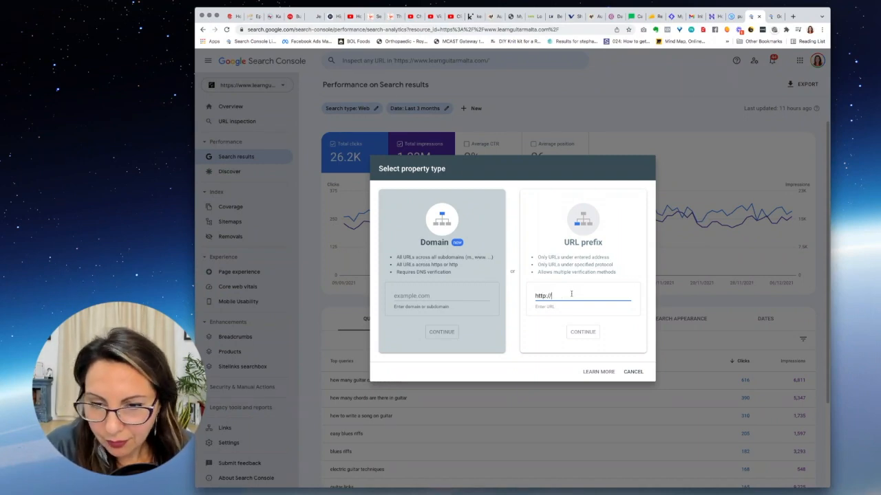
text(ww)
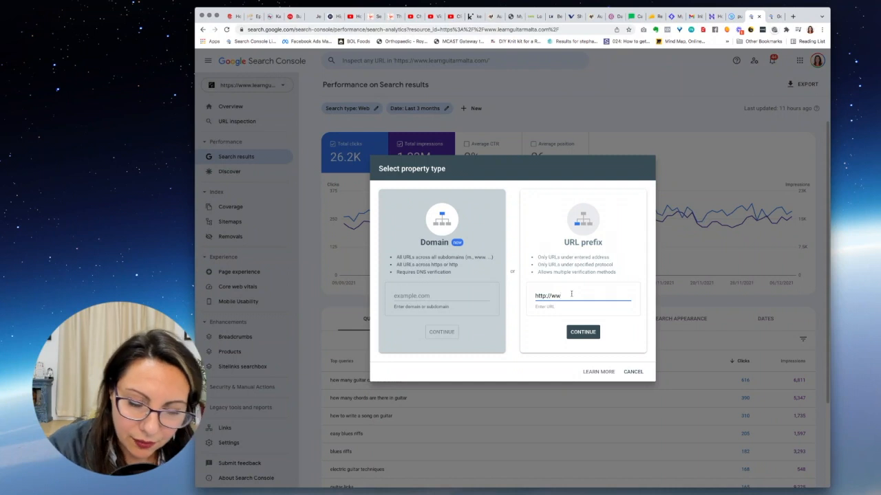
text(w.definedbra)
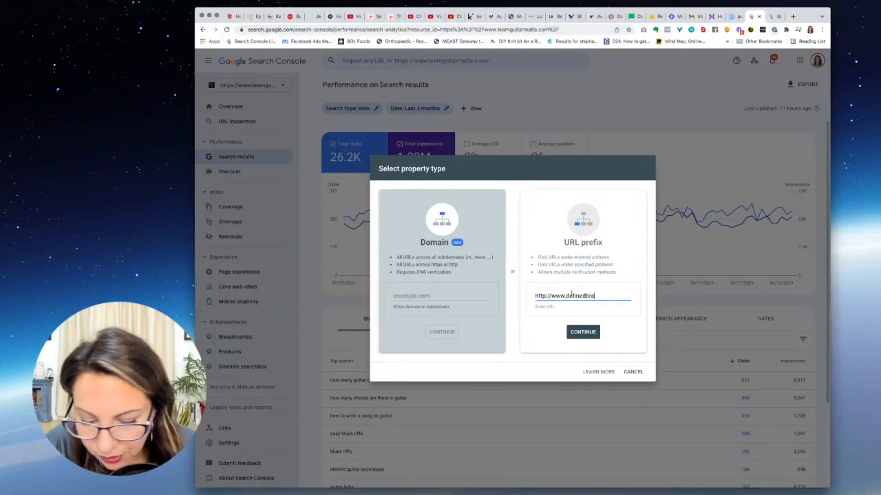
text(nding.com)
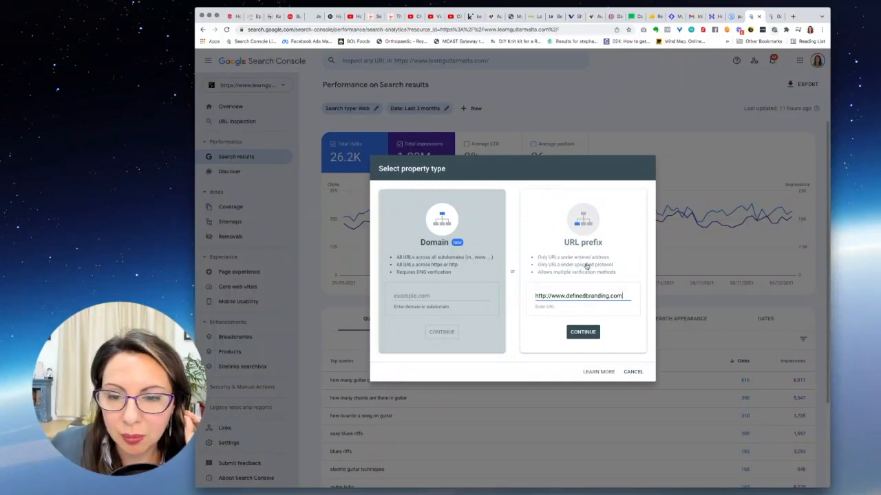
drag(538, 276, 614, 275)
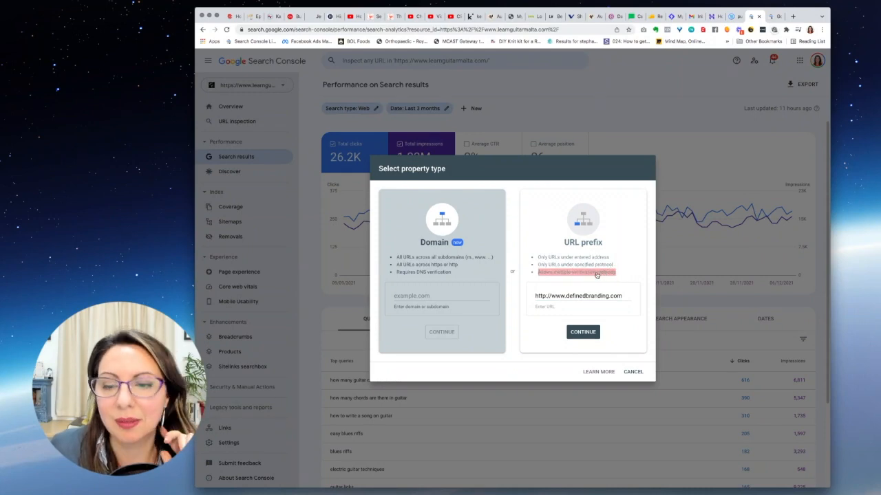
click(586, 334)
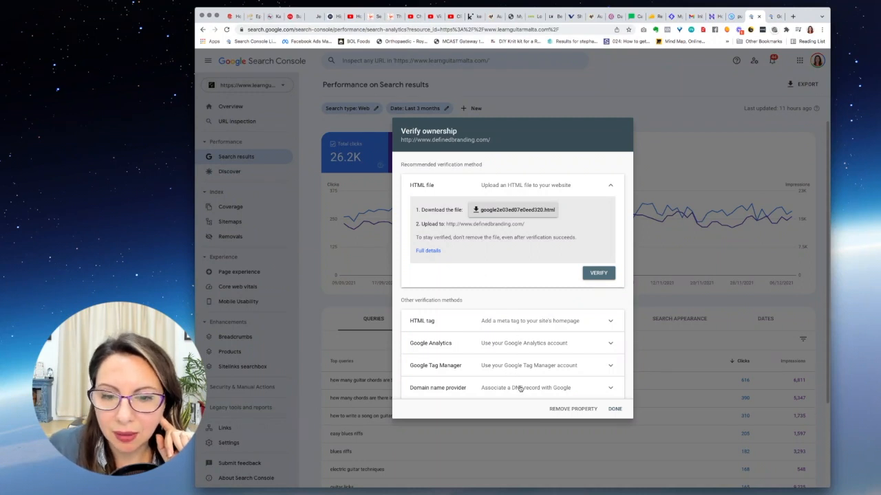
Download the HTML verification file for the definedbranding.com property.
click(479, 211)
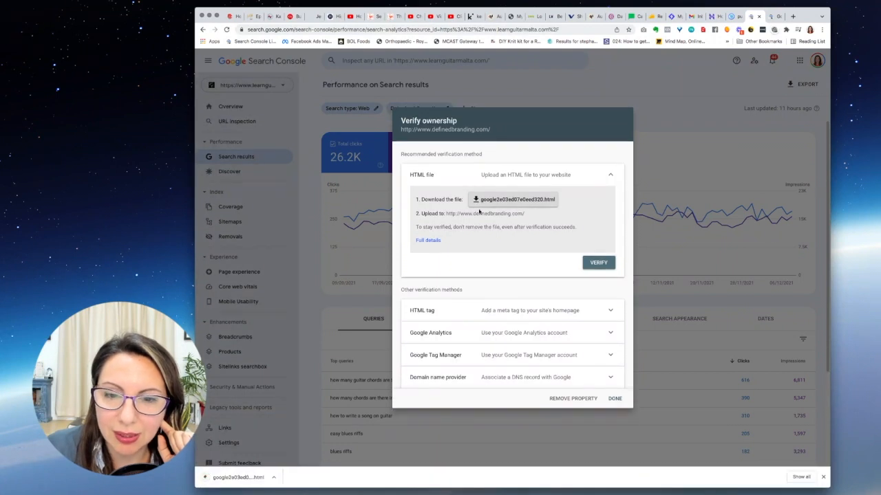
drag(423, 214, 527, 219)
click(527, 218)
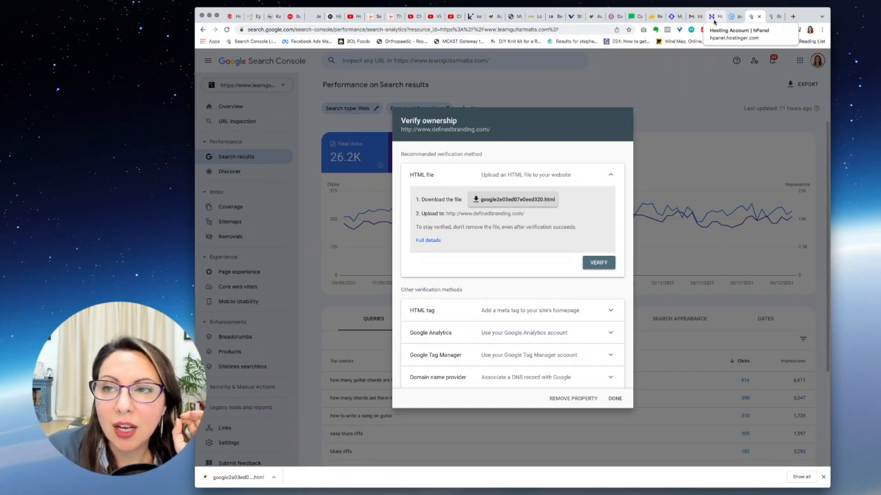
Switch to the Hostinger hosting panel and open the site's public_html folder in File manager (beta).
click(713, 18)
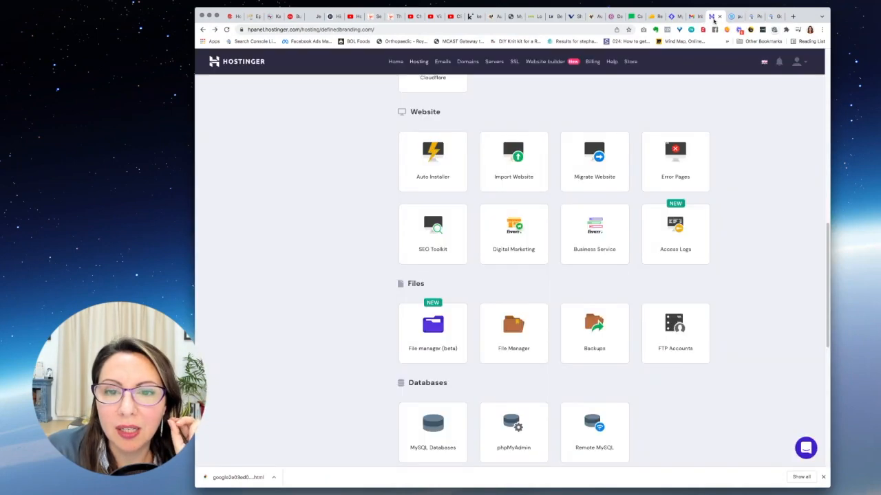
scroll(372, 123, down, 1)
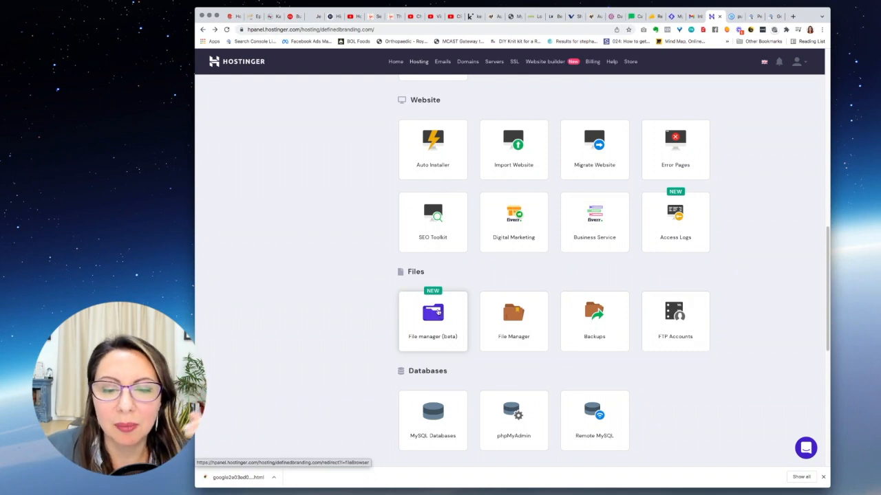
click(439, 312)
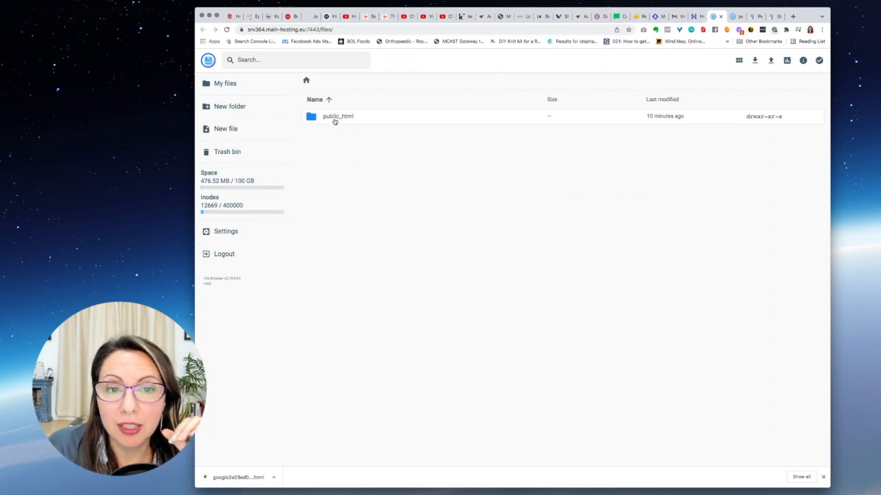
double_click(334, 119)
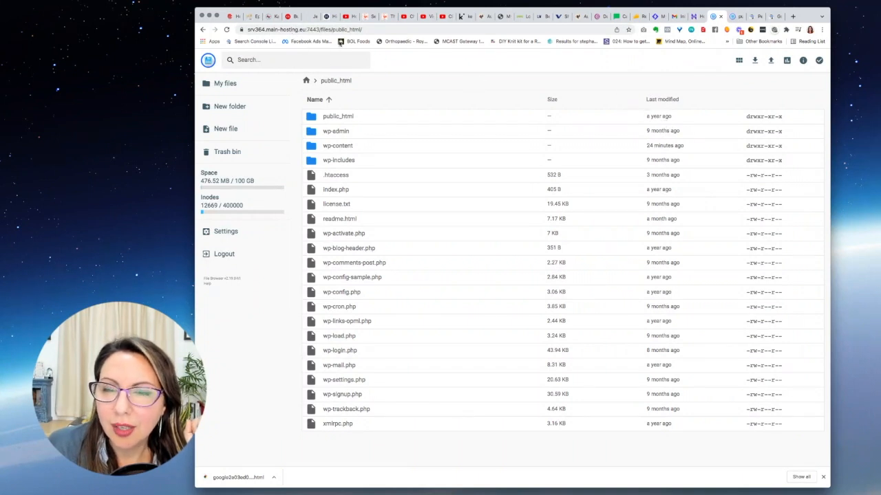
Upload the Google HTML verification file from the Downloads folder into public_html.
click(770, 62)
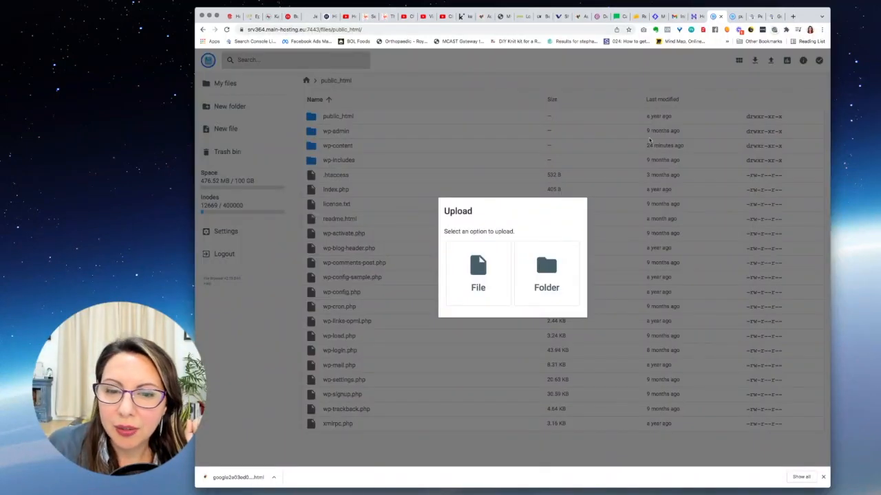
click(485, 274)
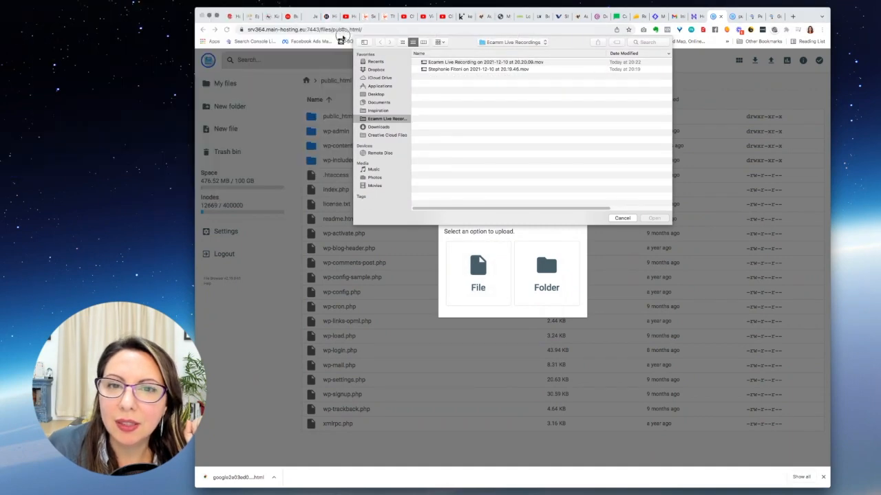
click(385, 128)
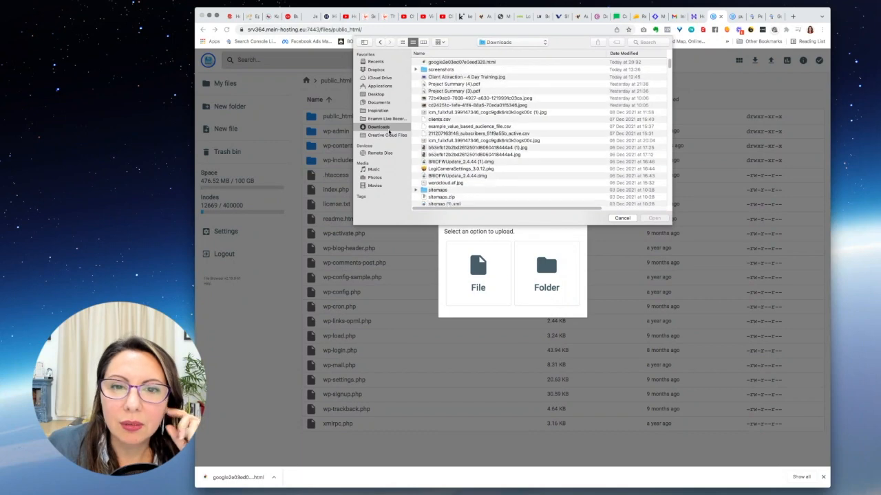
click(449, 62)
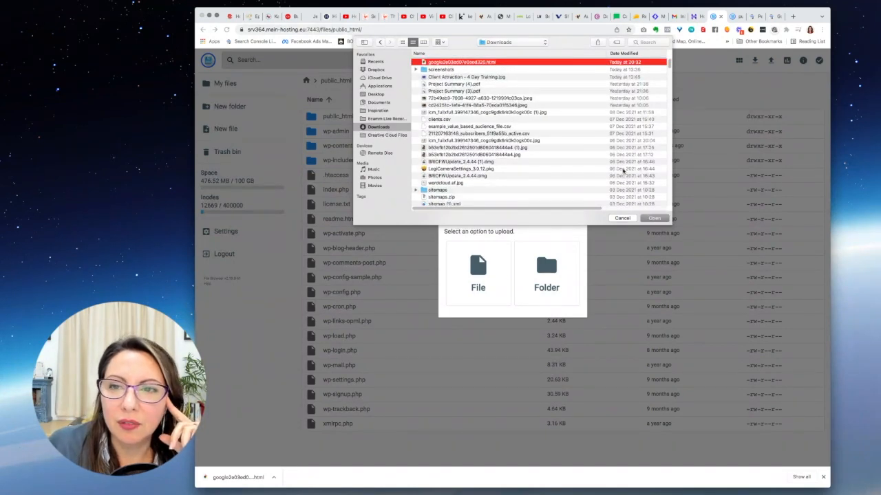
click(653, 218)
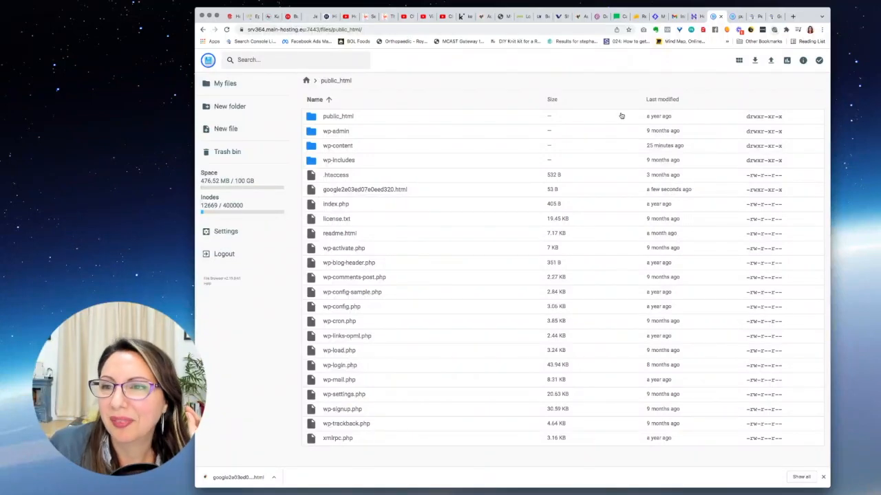
click(772, 18)
click(753, 19)
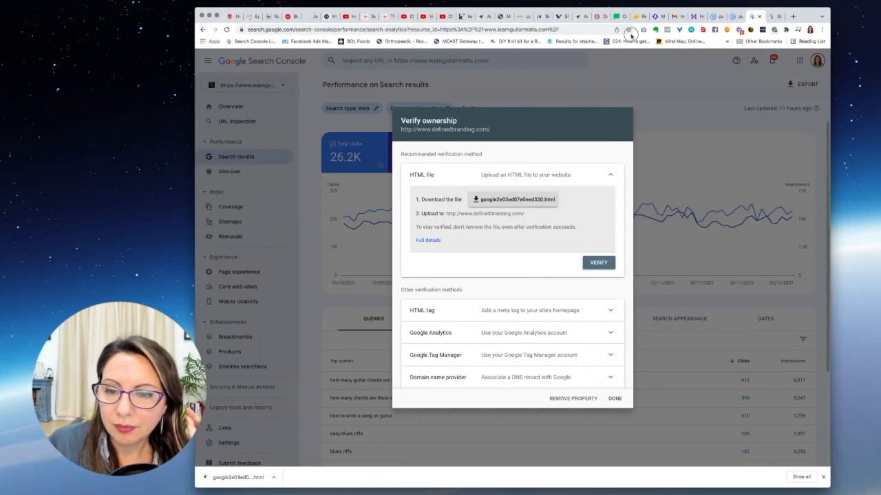
click(594, 267)
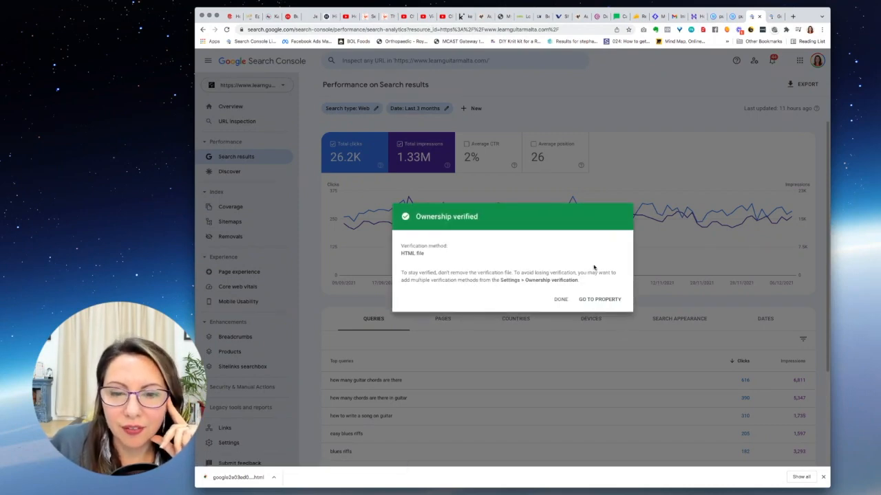
Go to the newly verified property, dismiss the Mobile First Indexing notice and view its performance report.
click(600, 300)
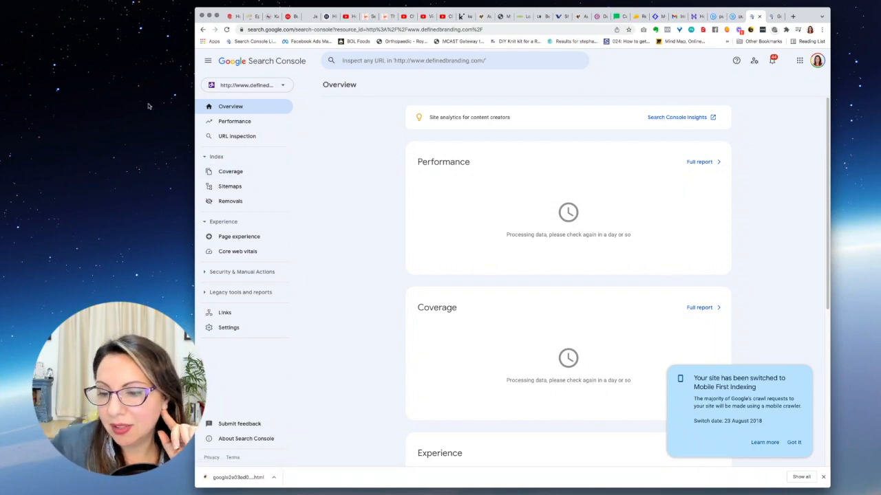
click(794, 443)
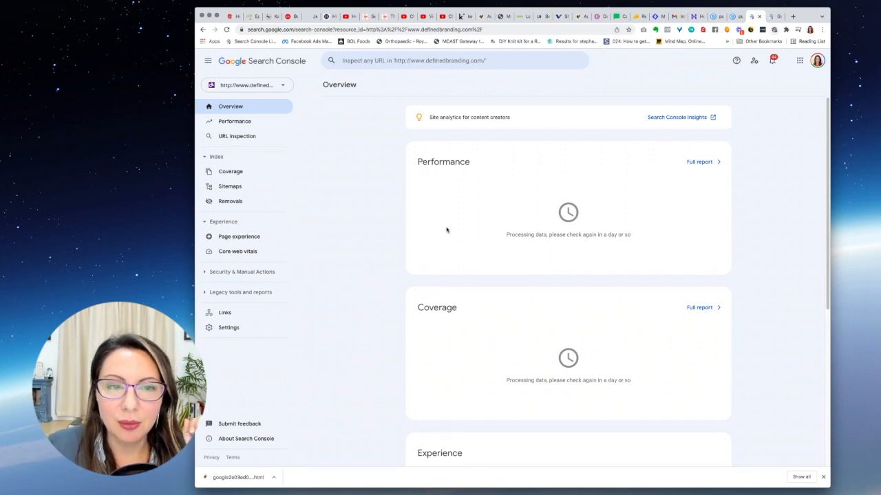
click(249, 122)
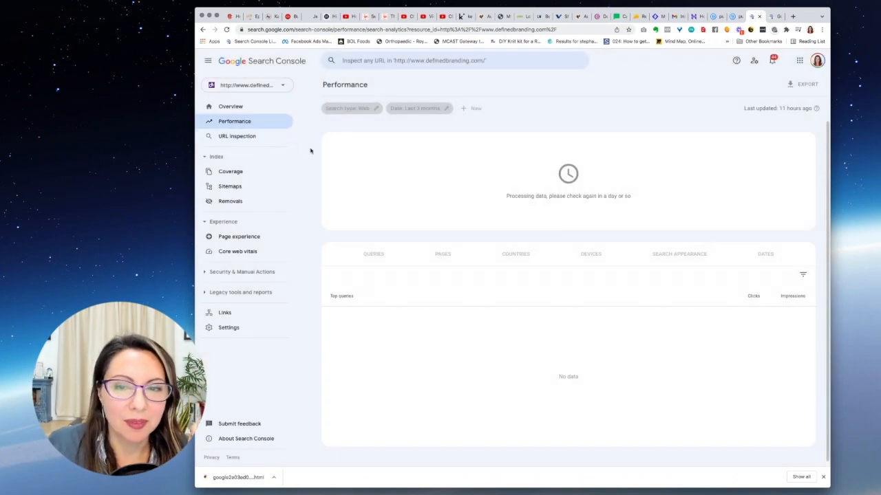
click(283, 90)
scroll(302, 177, down, 8)
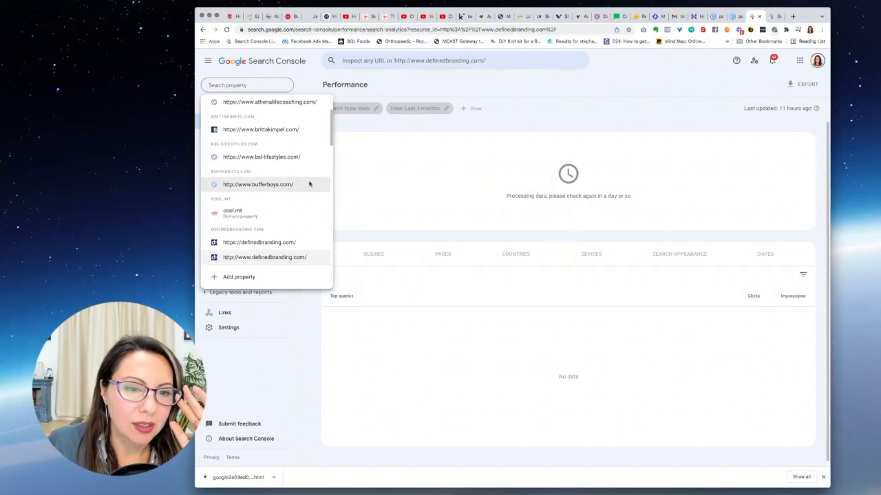
scroll(309, 184, down, 4)
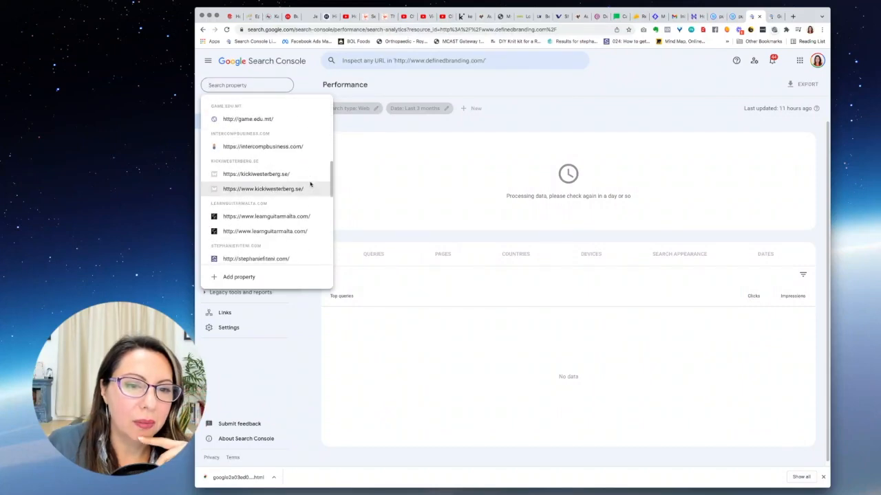
click(310, 183)
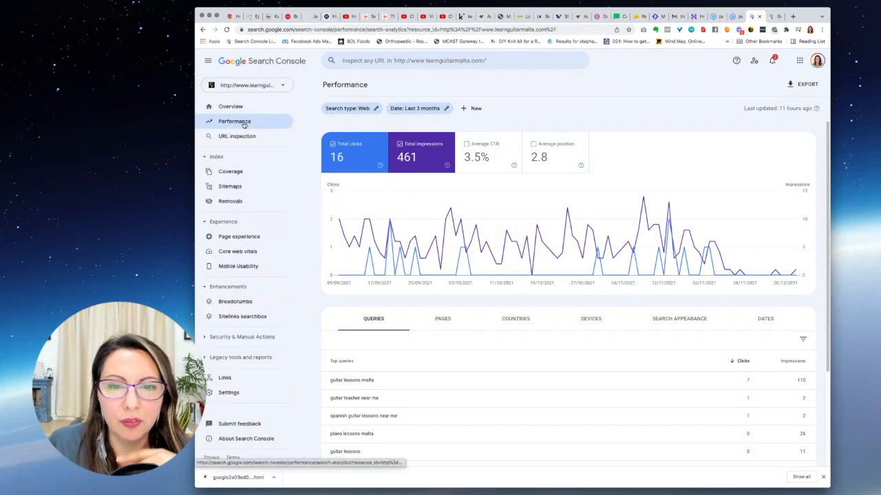
click(243, 123)
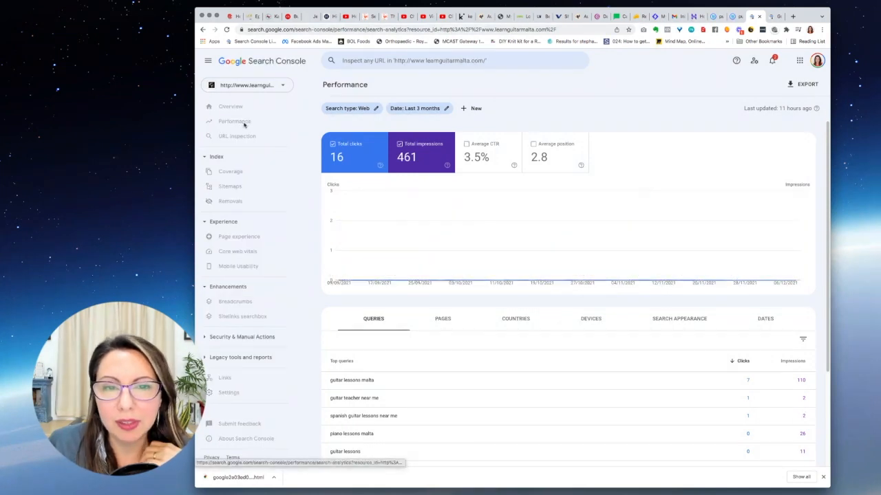
click(254, 87)
scroll(275, 220, down, 4)
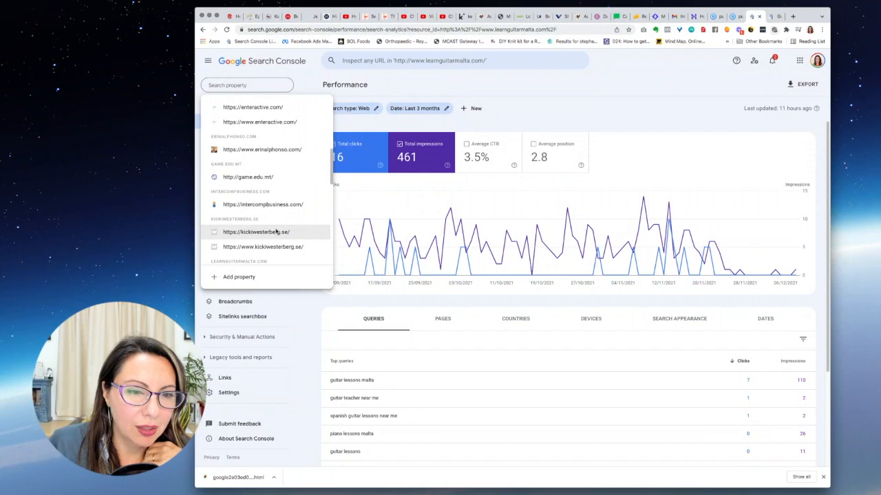
scroll(276, 232, down, 4)
scroll(276, 232, down, 8)
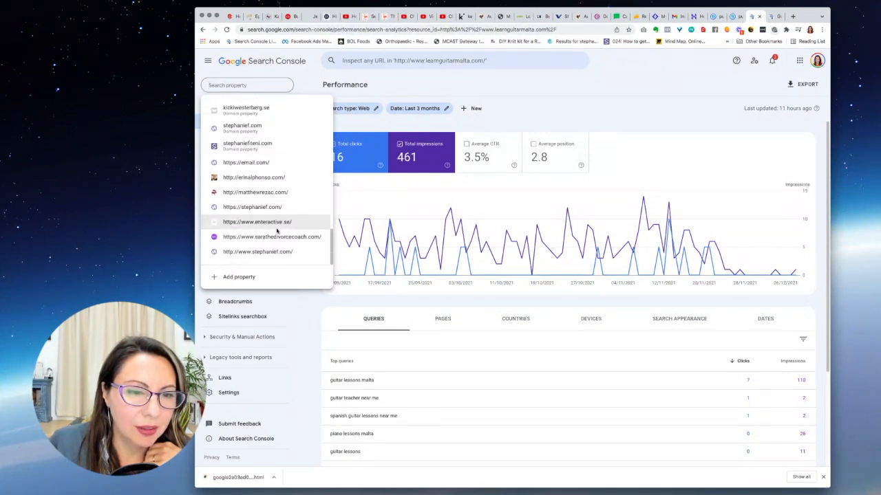
scroll(288, 172, up, 8)
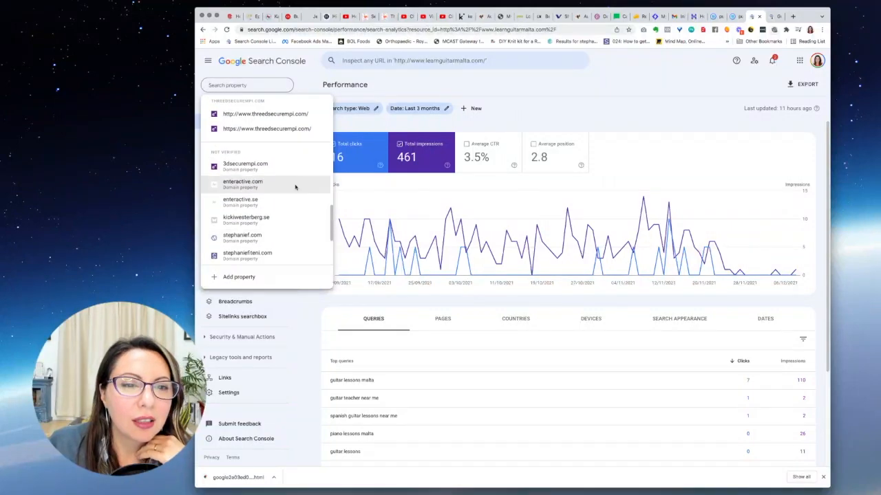
click(275, 150)
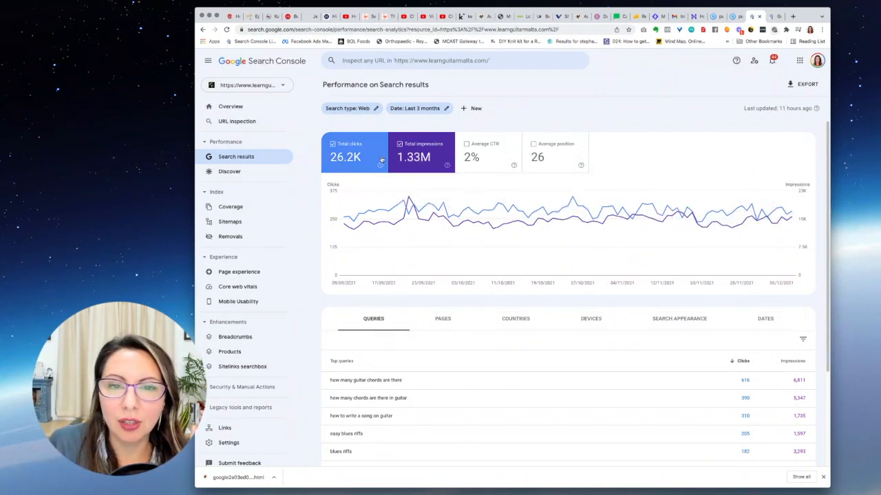
Review the property's top queries, then its top pages and the daily clicks and impressions on the performance chart.
scroll(611, 280, down, 1)
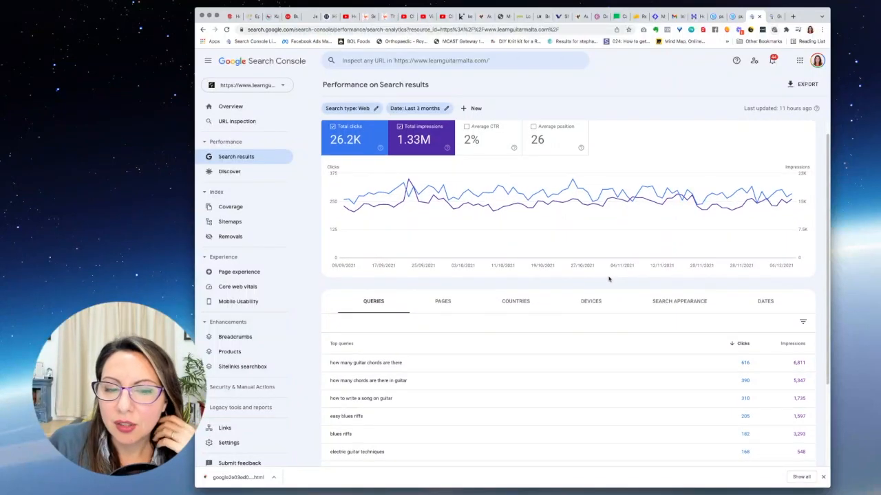
scroll(608, 279, up, 1)
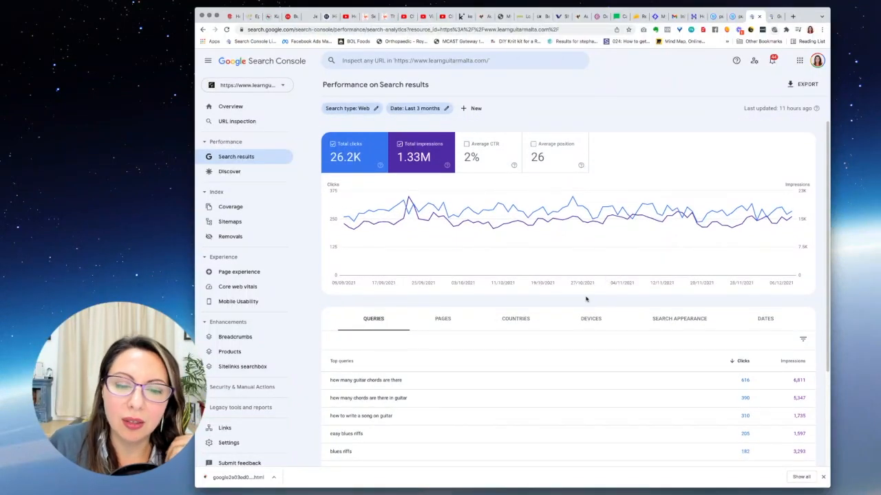
scroll(586, 299, down, 5)
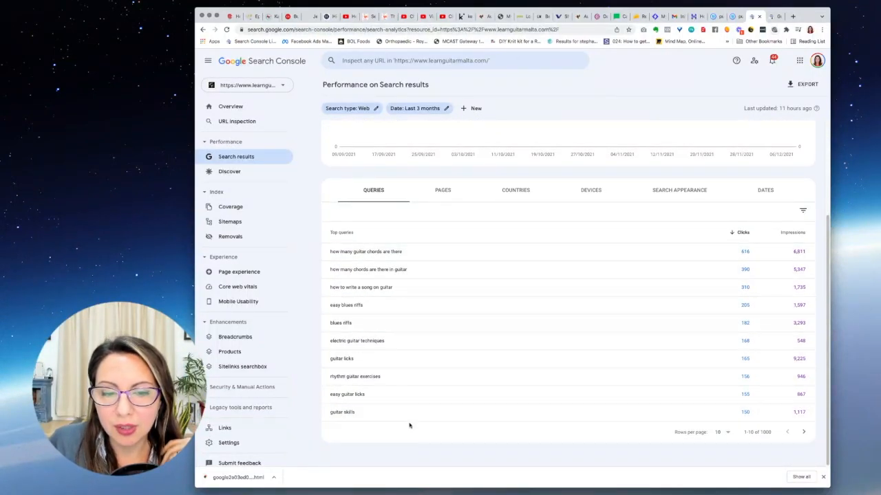
click(444, 195)
scroll(510, 337, down, 5)
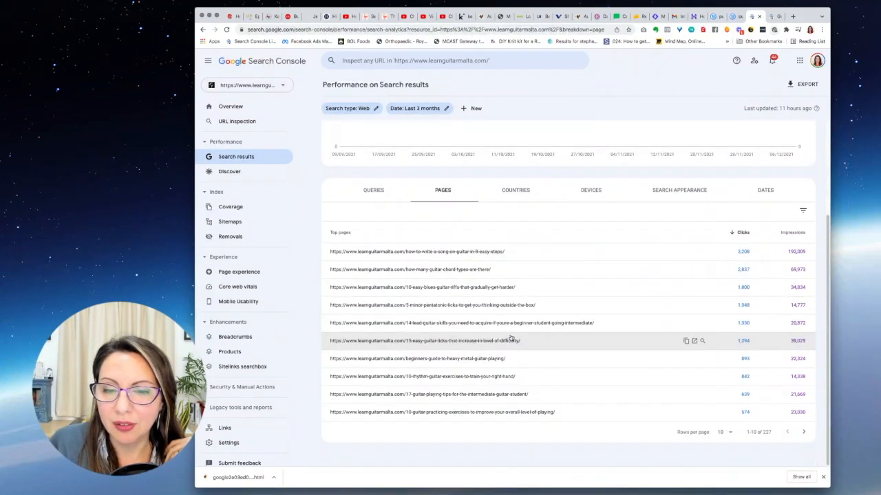
scroll(510, 338, up, 5)
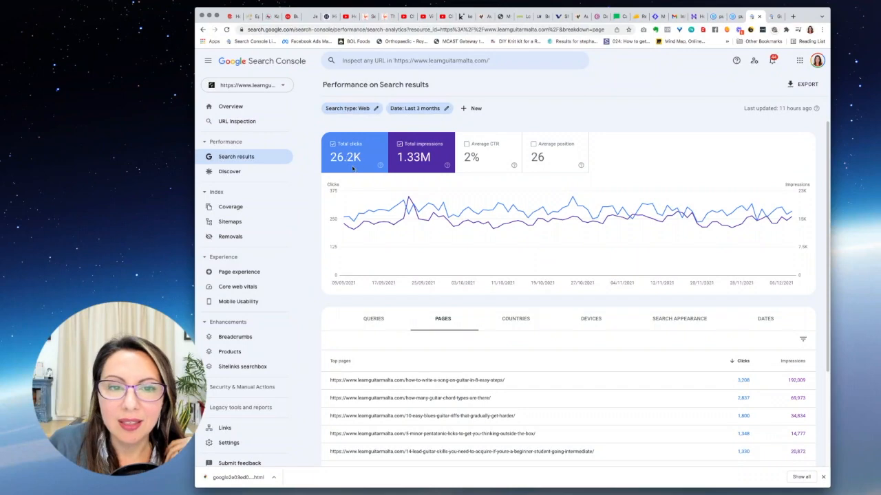
mouse_move(400, 212)
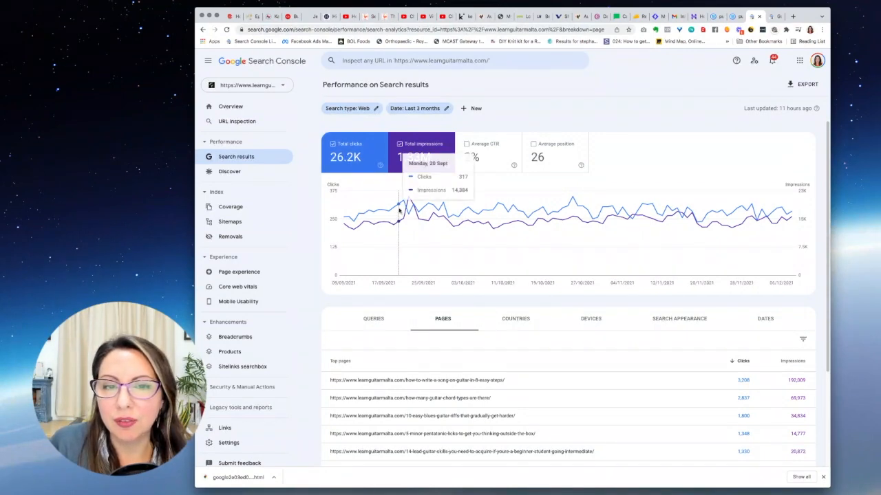
Set the performance report's date range to Last 28 days.
click(446, 110)
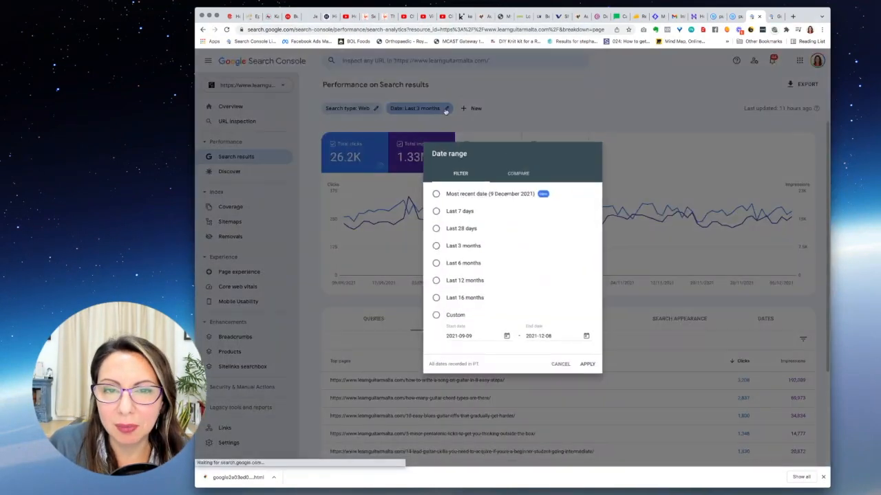
click(433, 228)
click(588, 368)
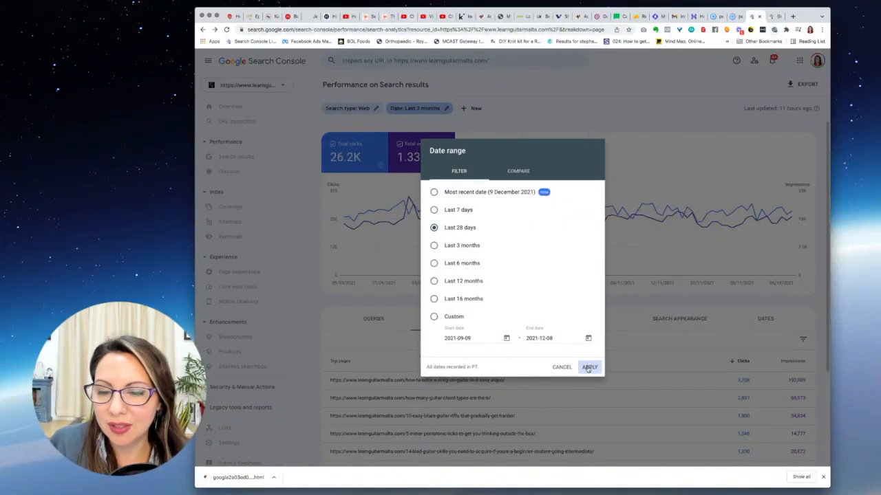